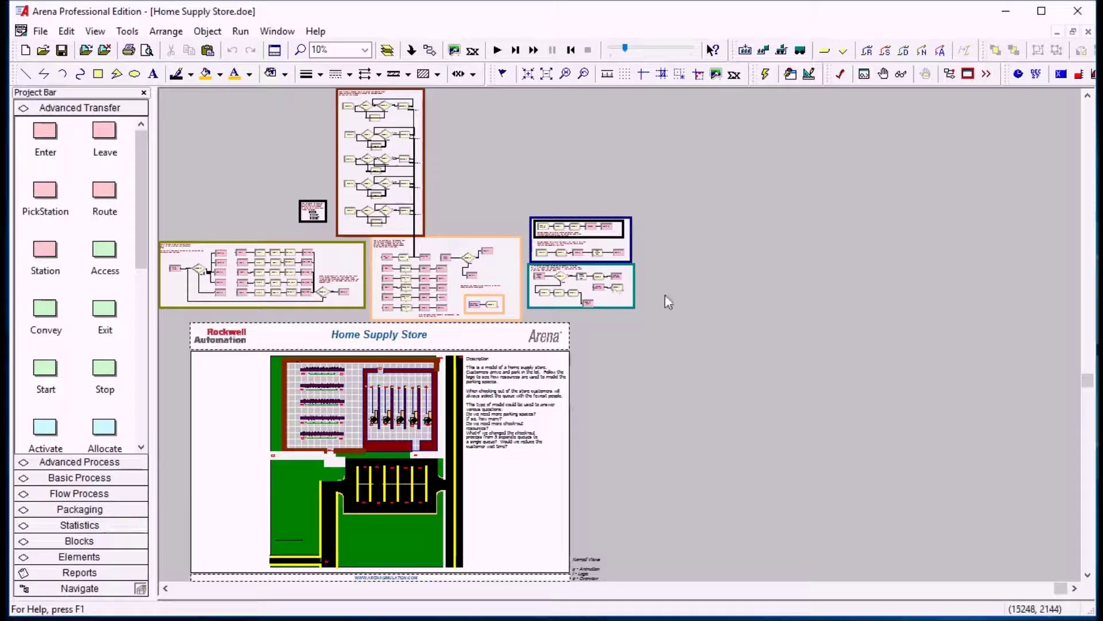
Step: Clear any selection on the empty sheet, with the whole Home Supply Store model showing at 10%
click(690, 294)
Step: Pan the view left, then down and back up, shifting the logic sections and store layout right
scroll(691, 295, left, 2)
scroll(696, 301, left, 2)
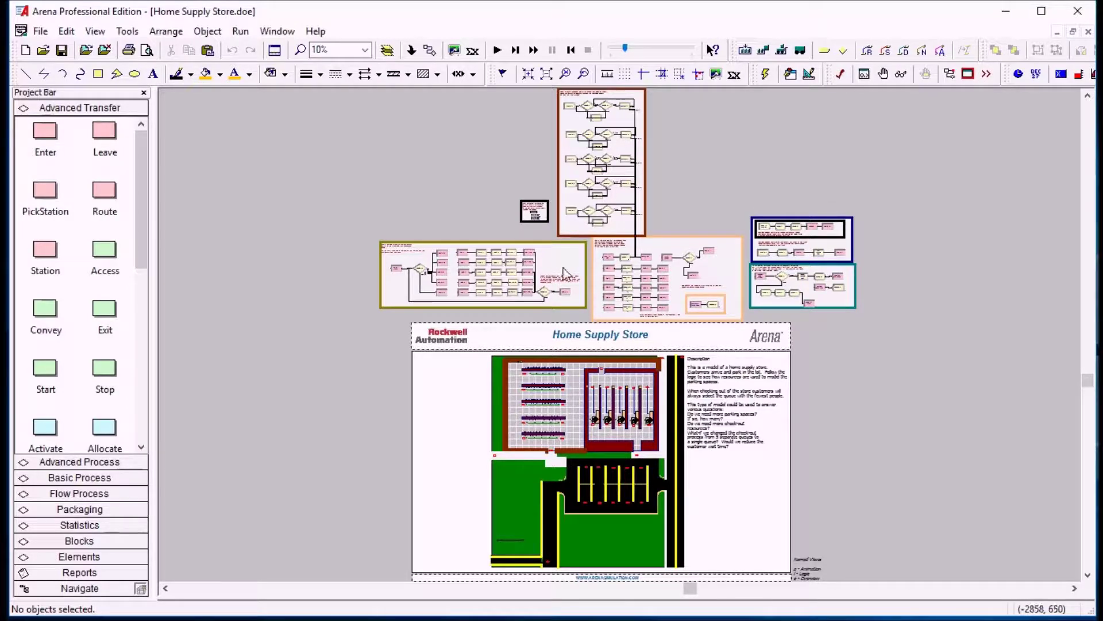
scroll(631, 350, down, 1)
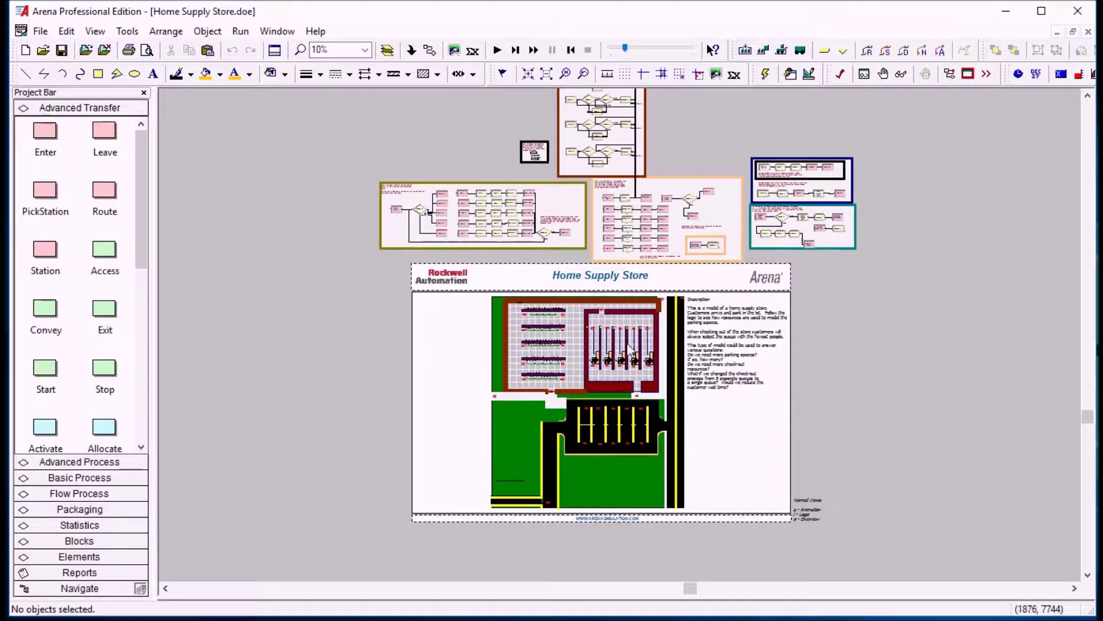
scroll(651, 330, up, 1)
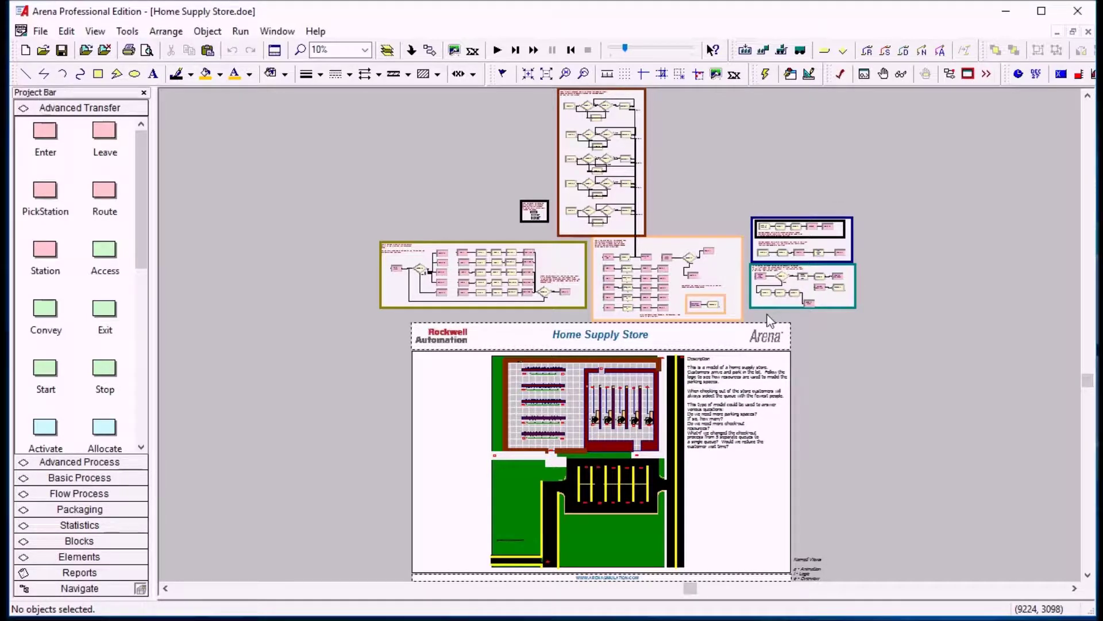
Step: Zoom the sheet from 10% to 41%, landing on empty canvas beside the model
scroll(787, 315, up, 5)
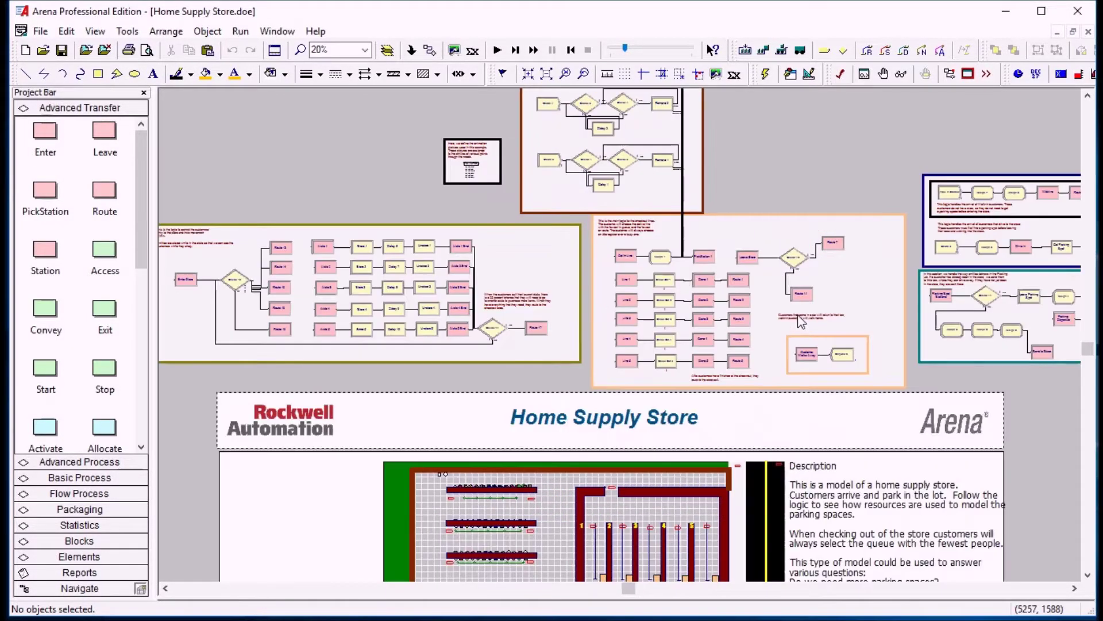
scroll(802, 322, up, 6)
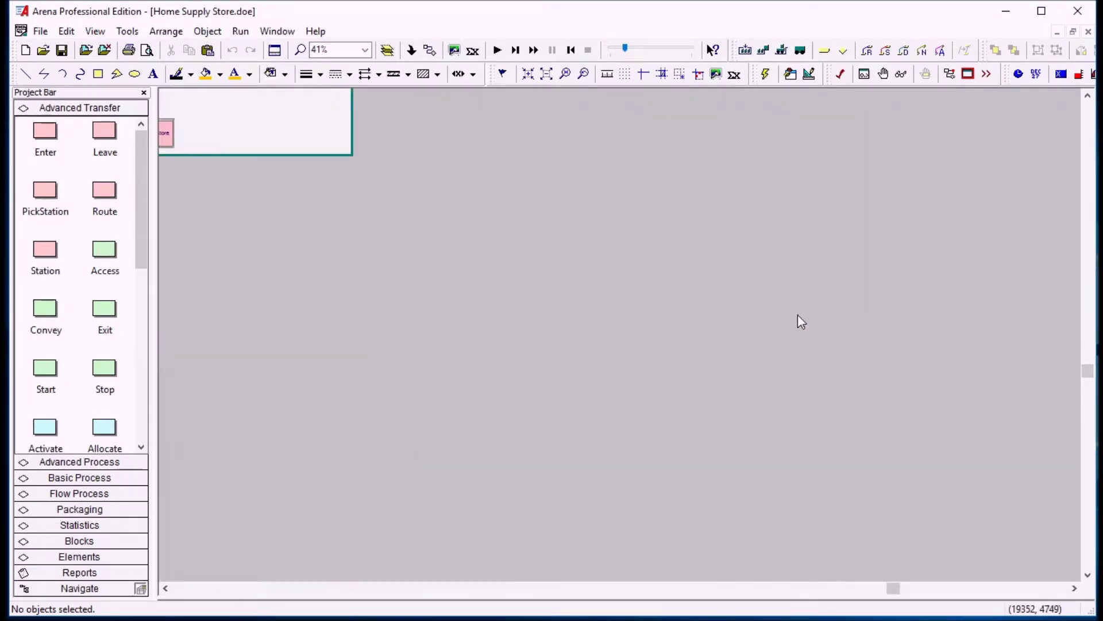
scroll(798, 315, down, 3)
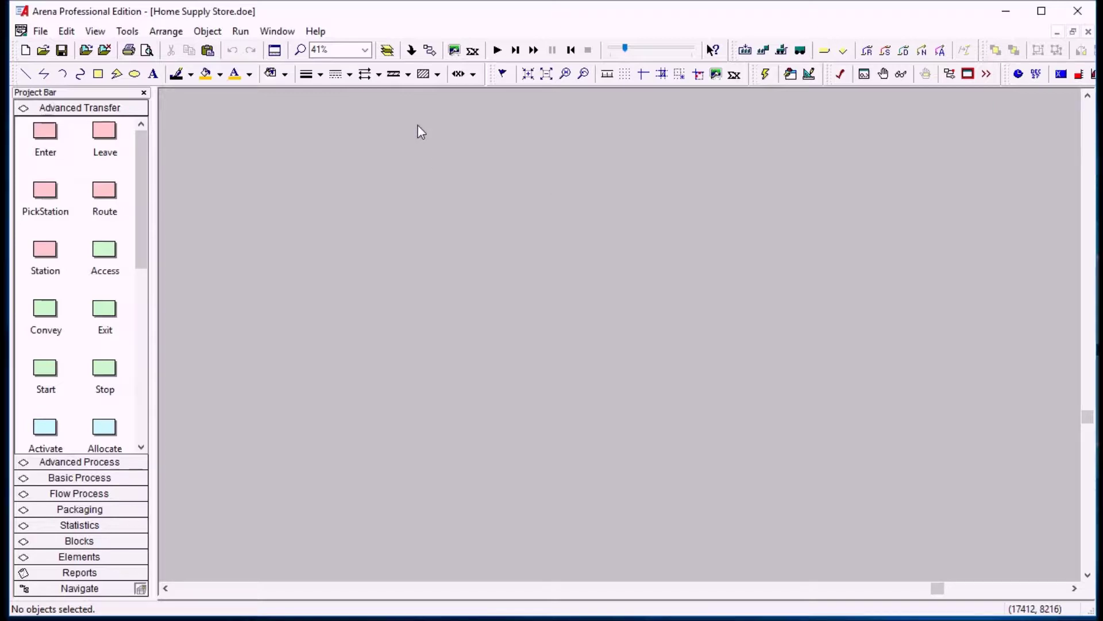
click(365, 50)
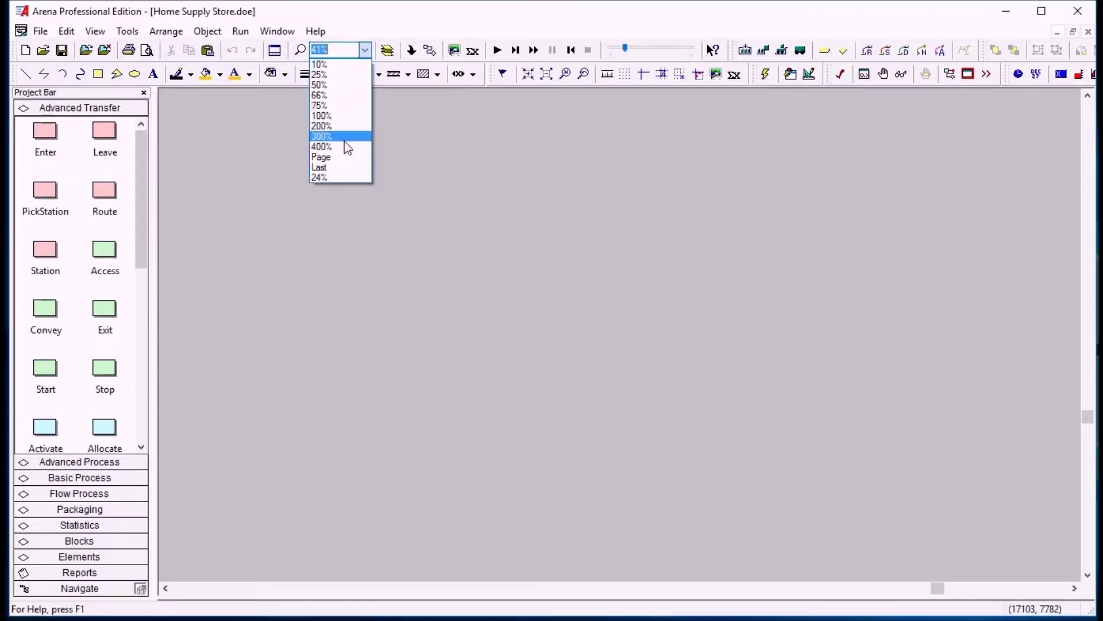
Step: Switch the zoom level to Page so the entire model fits the window
click(338, 158)
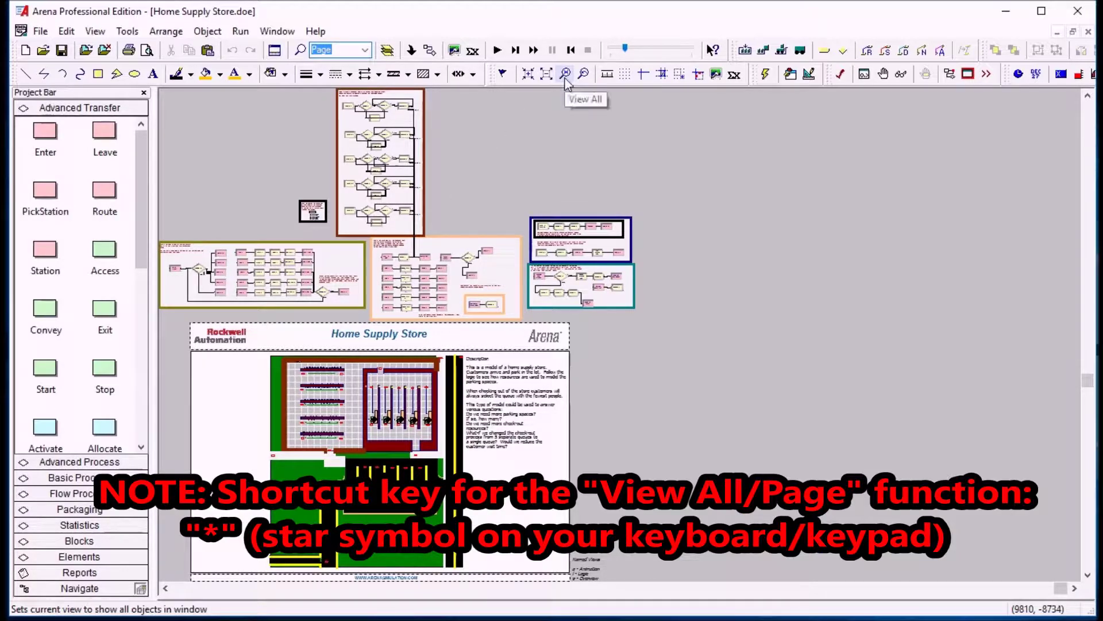
Step: Detach the View toolbar from its docked row into a floating window
drag(492, 84, 517, 72)
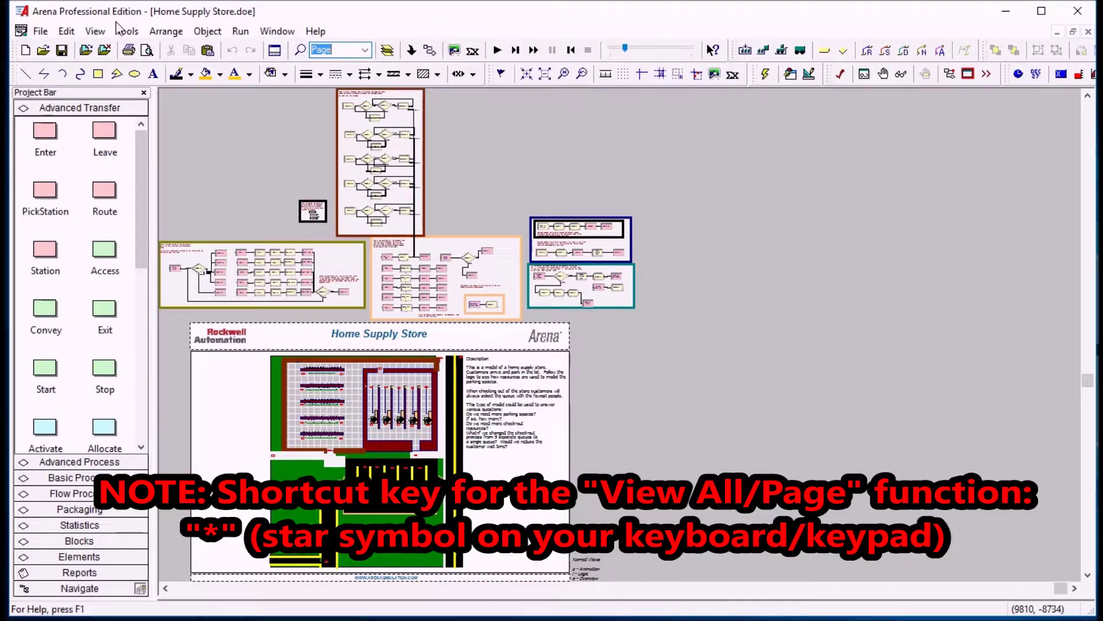
click(95, 31)
click(132, 387)
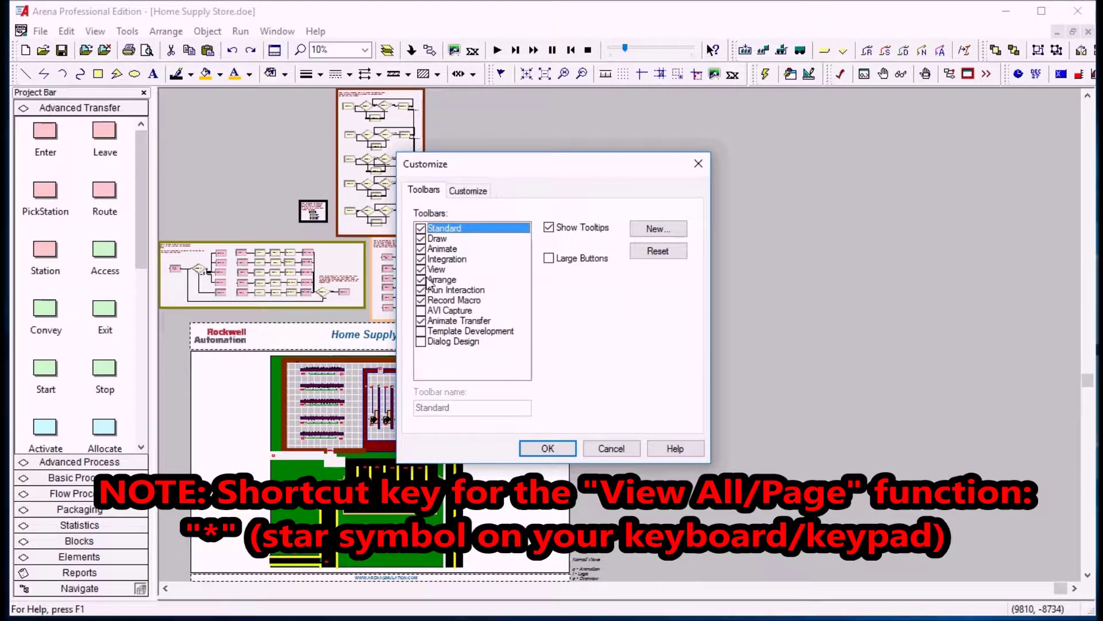
click(437, 269)
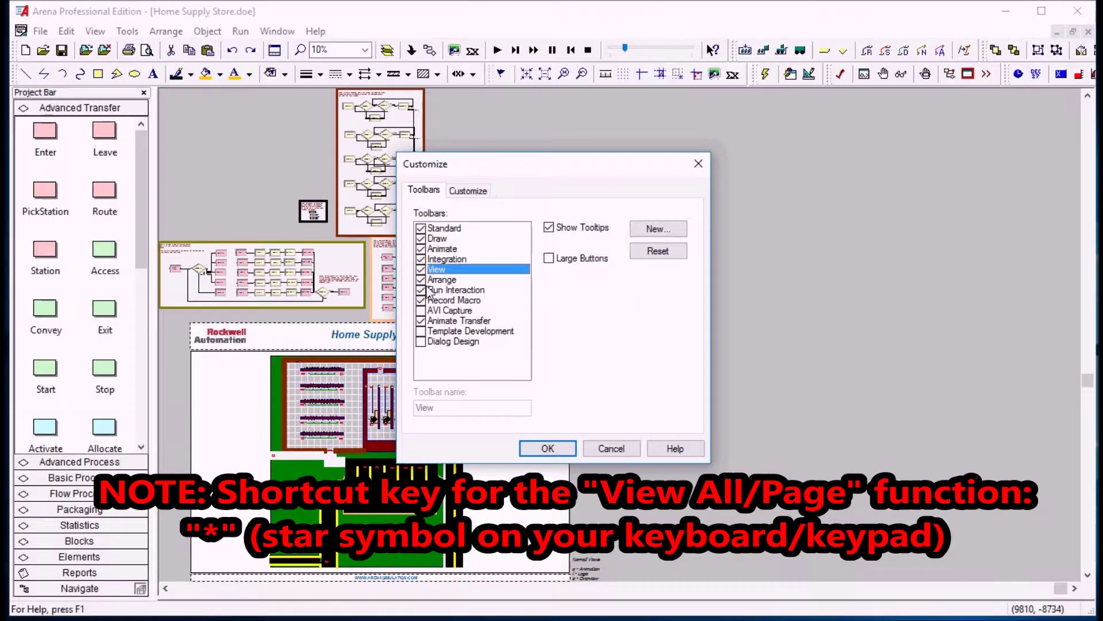
click(542, 443)
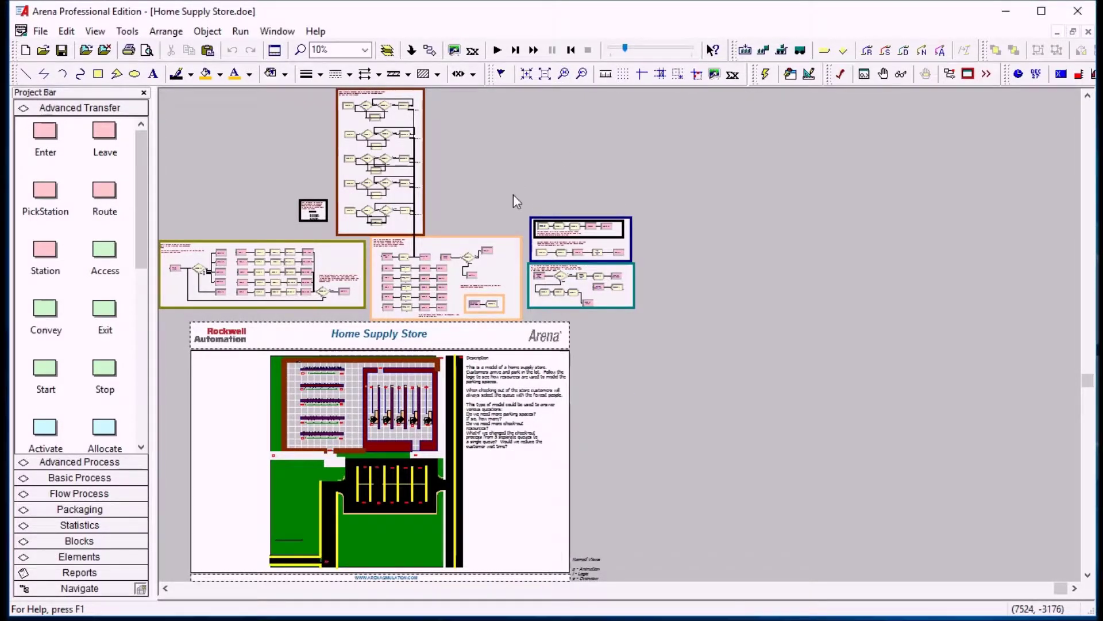
click(299, 52)
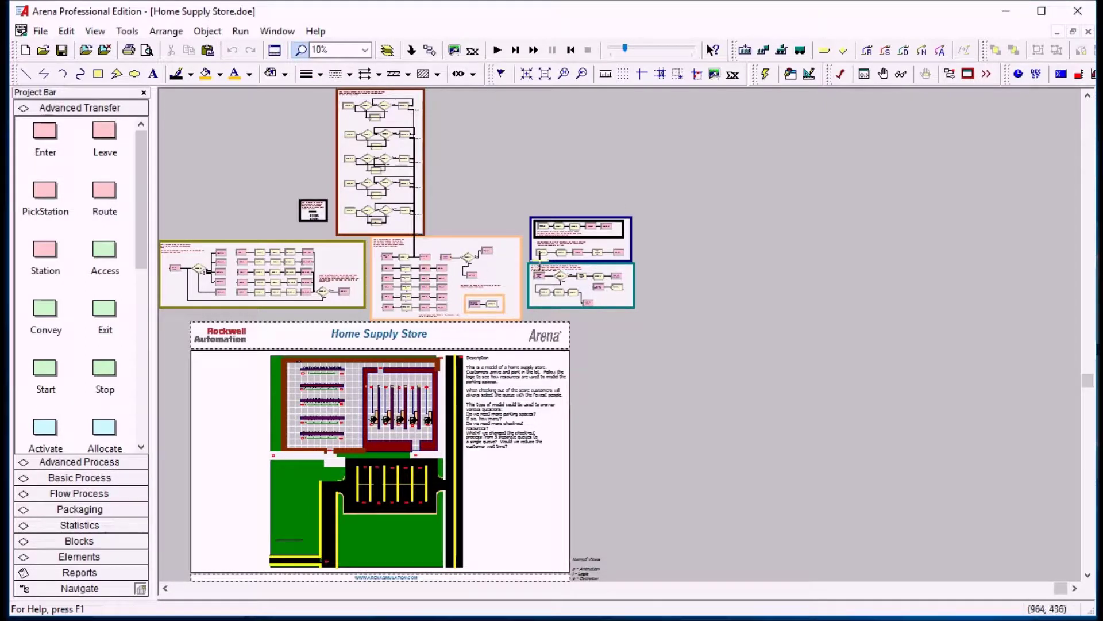
drag(528, 263, 635, 310)
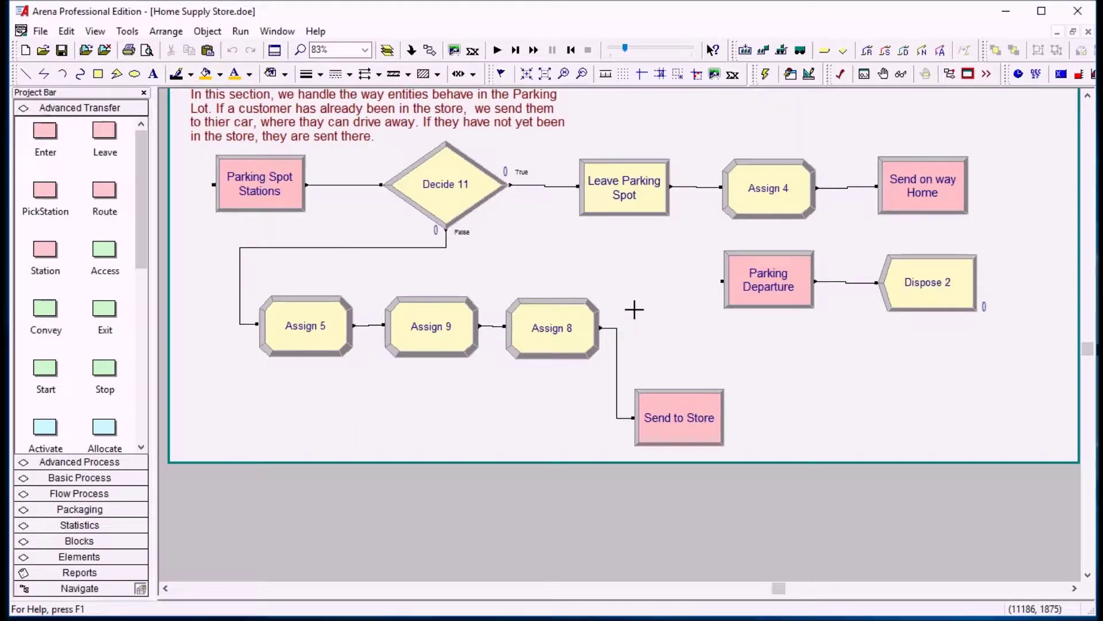
scroll(534, 267, up, 1)
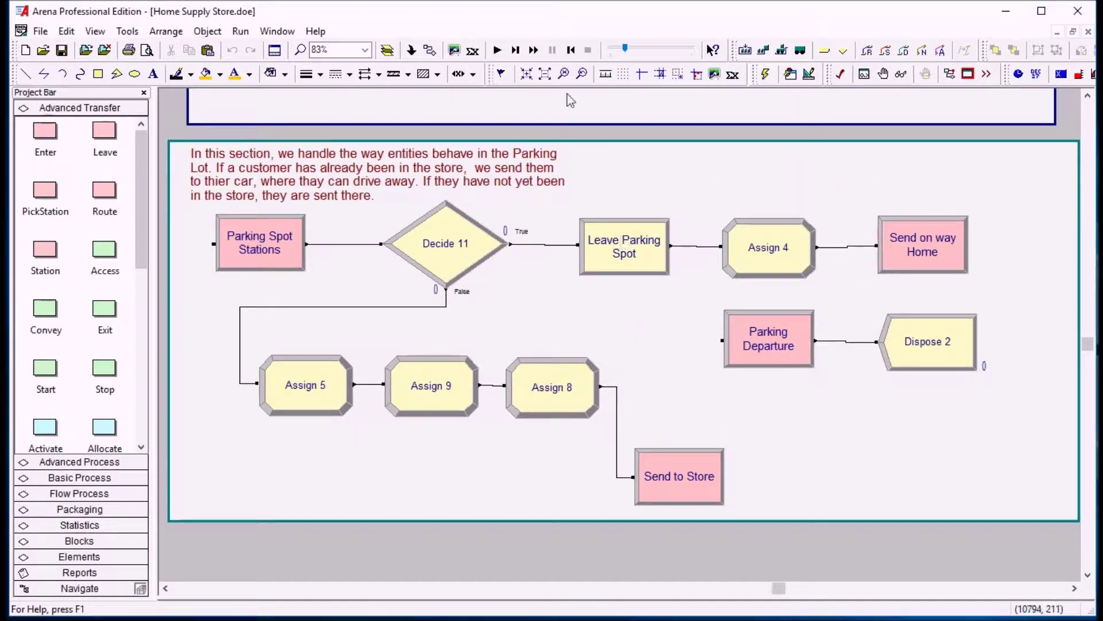
click(545, 74)
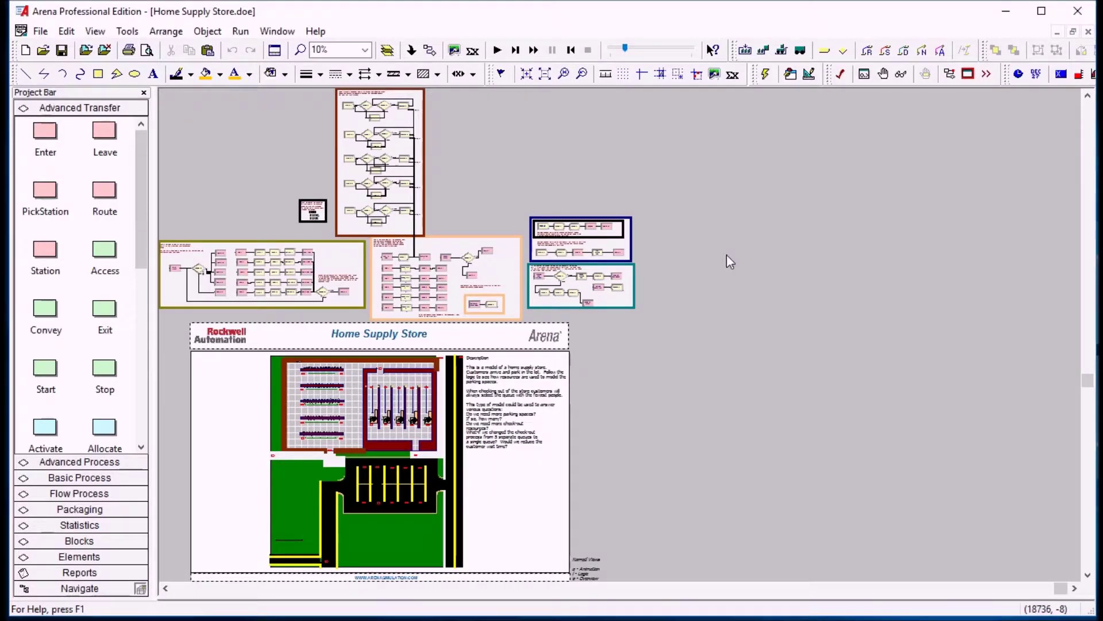
click(695, 261)
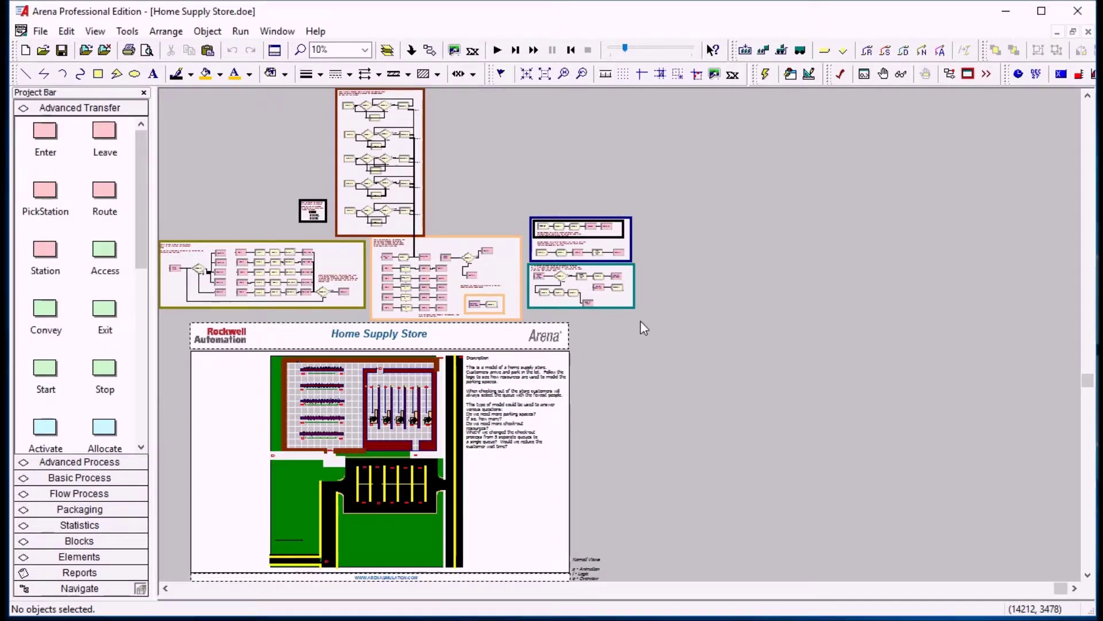
Step: Zoom to 60% on the Leave Store, Decide 12 and Dispose 3 exit logic, panning up and down
scroll(612, 313, up, 1)
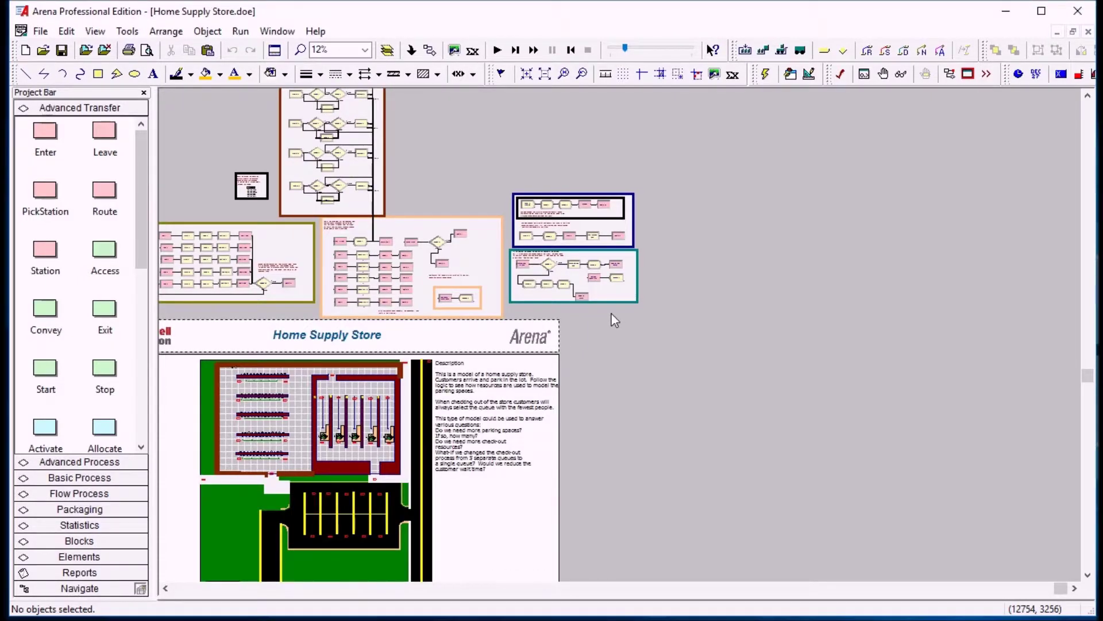
scroll(611, 314, up, 1)
scroll(605, 300, up, 1)
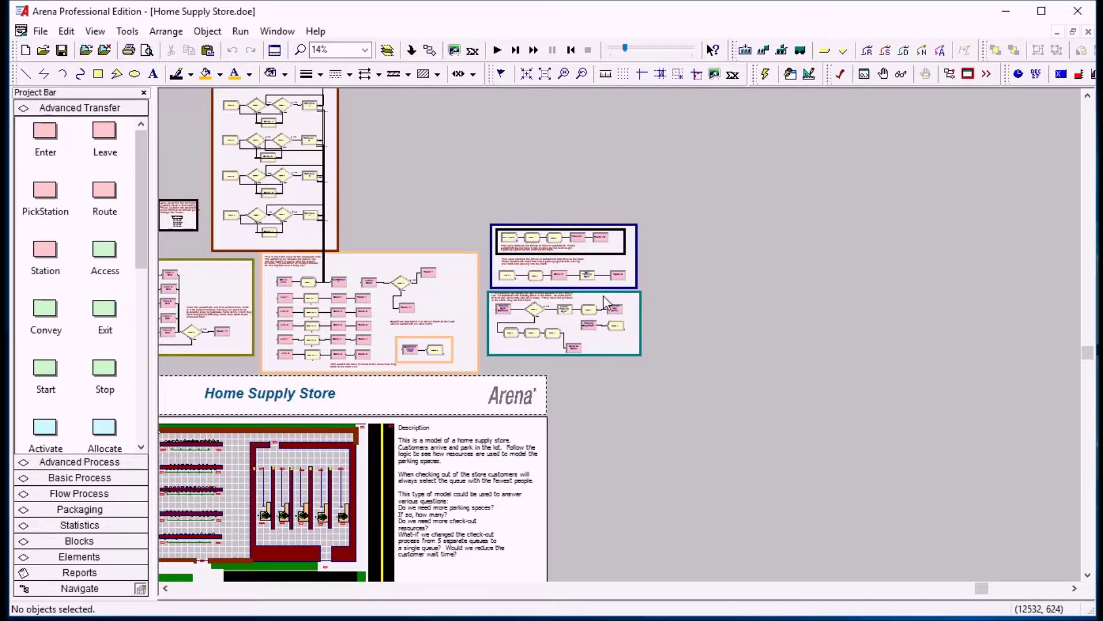
scroll(603, 299, up, 5)
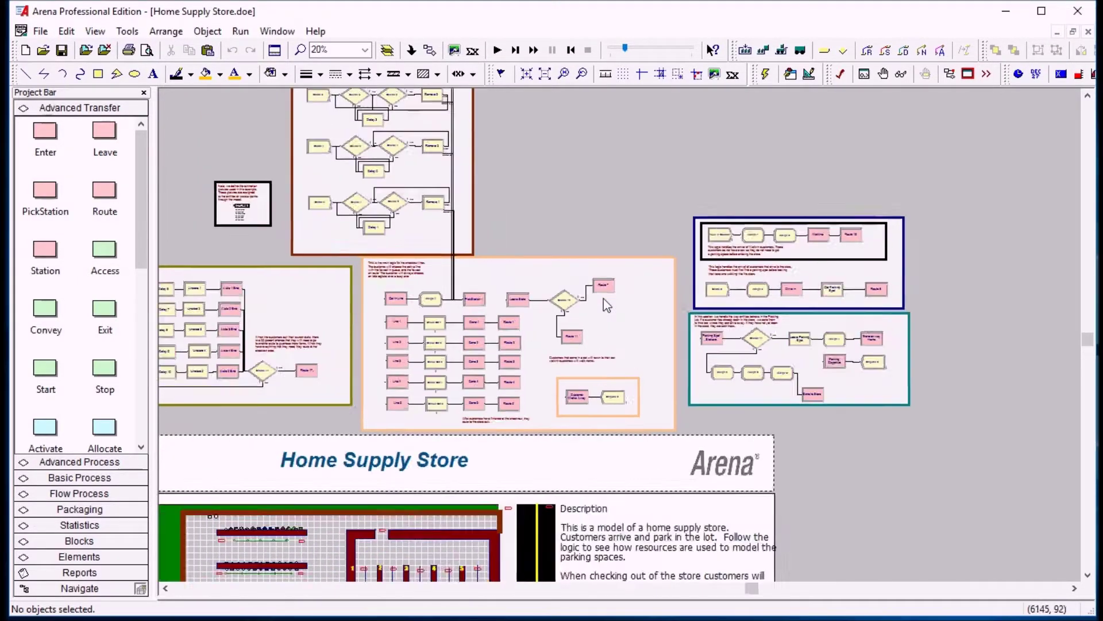
scroll(603, 298, down, 1)
scroll(603, 298, up, 2)
scroll(604, 298, up, 2)
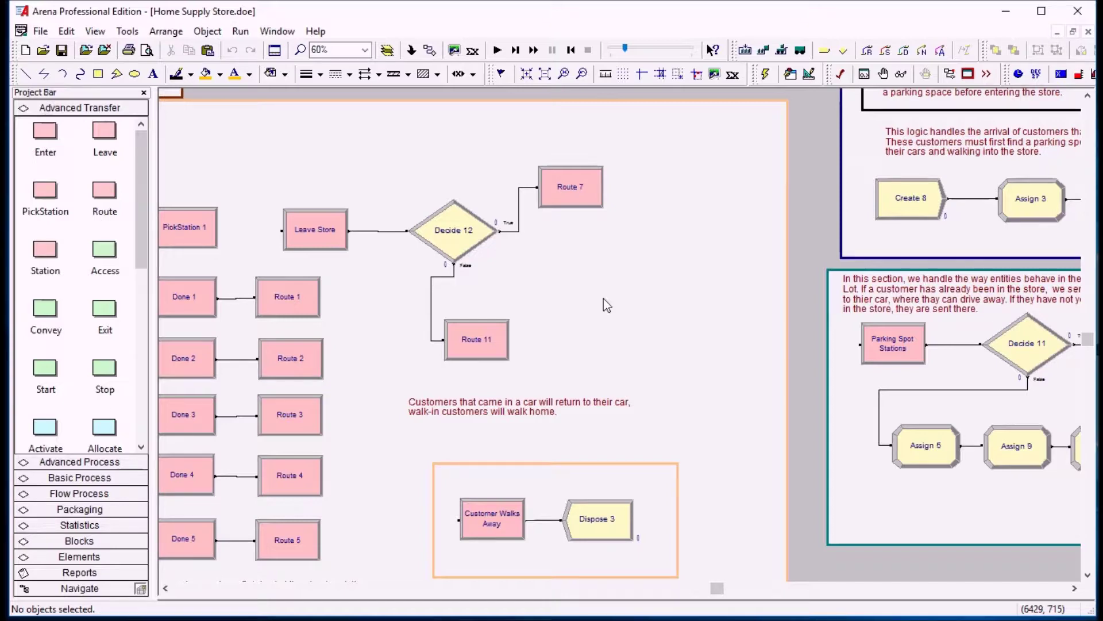
scroll(604, 298, down, 3)
scroll(604, 299, up, 6)
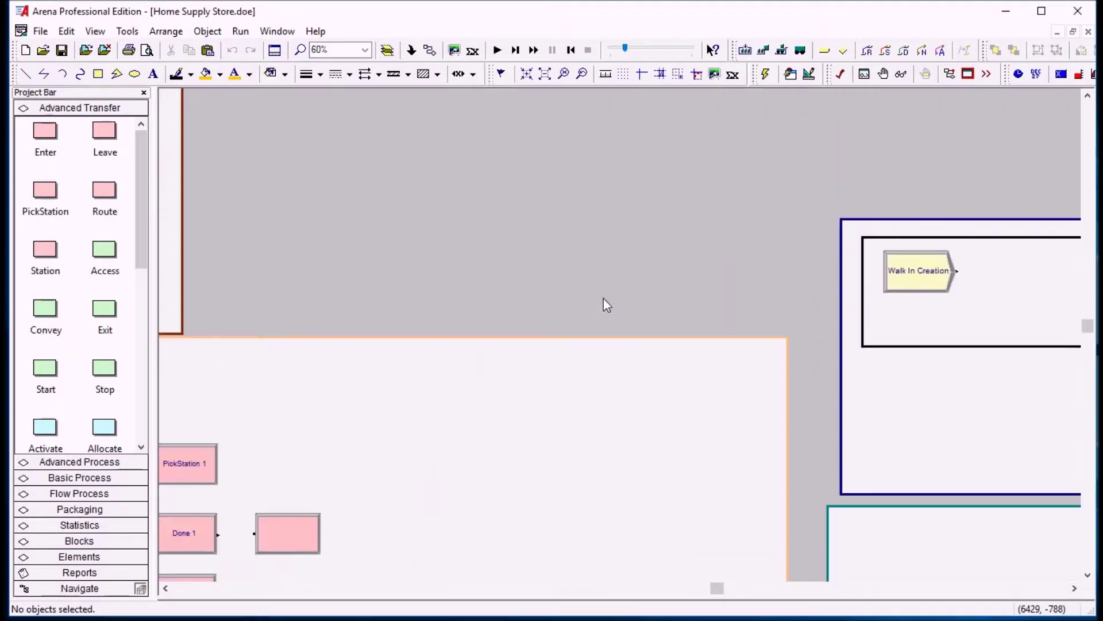
scroll(604, 299, up, 4)
scroll(604, 298, down, 4)
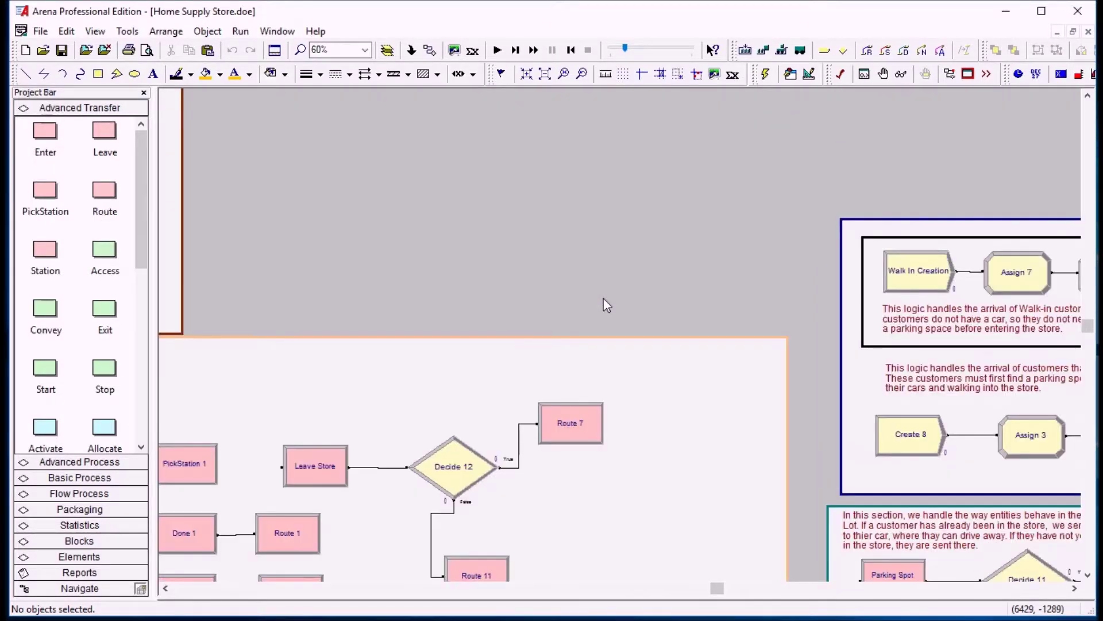
scroll(603, 299, down, 13)
scroll(604, 298, up, 8)
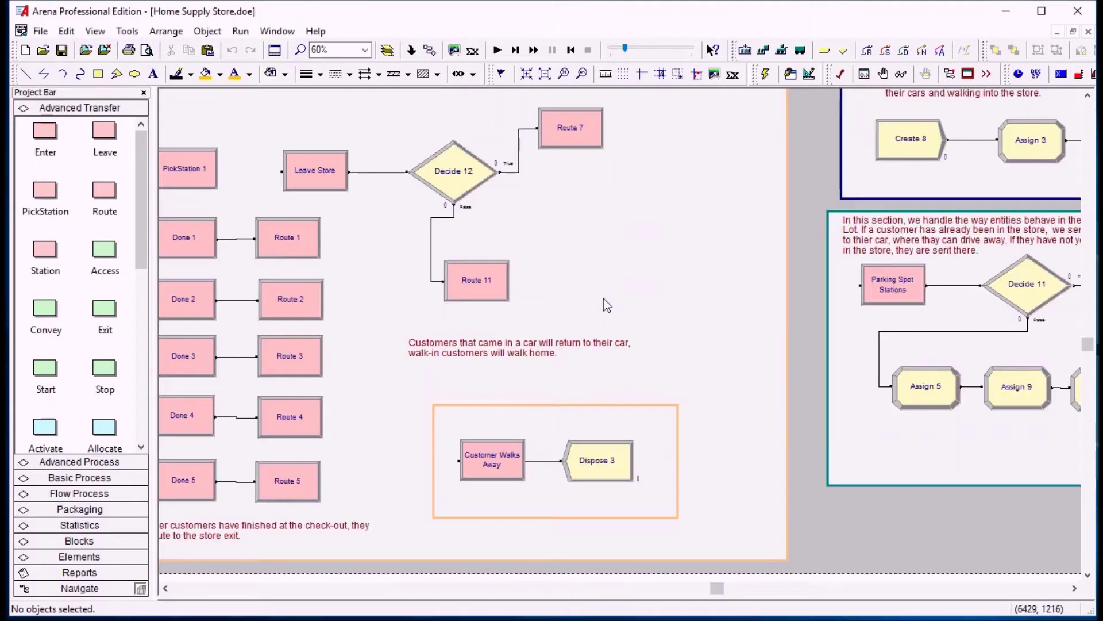
scroll(603, 298, up, 1)
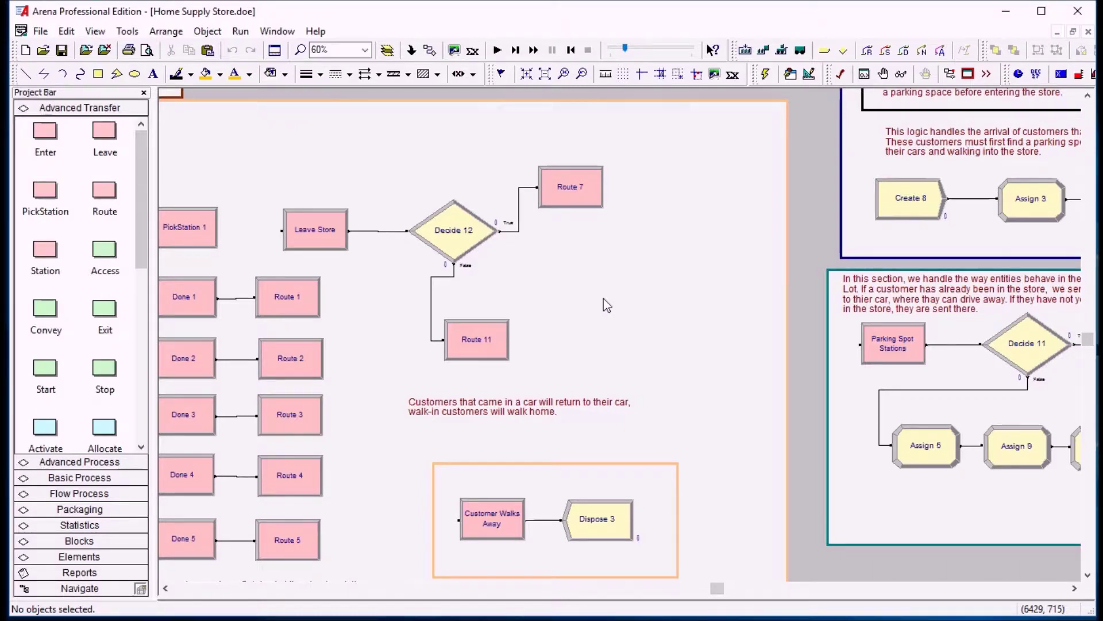
Step: Scroll left and right across the checkout lines logic
scroll(604, 298, left, 3)
scroll(608, 304, right, 3)
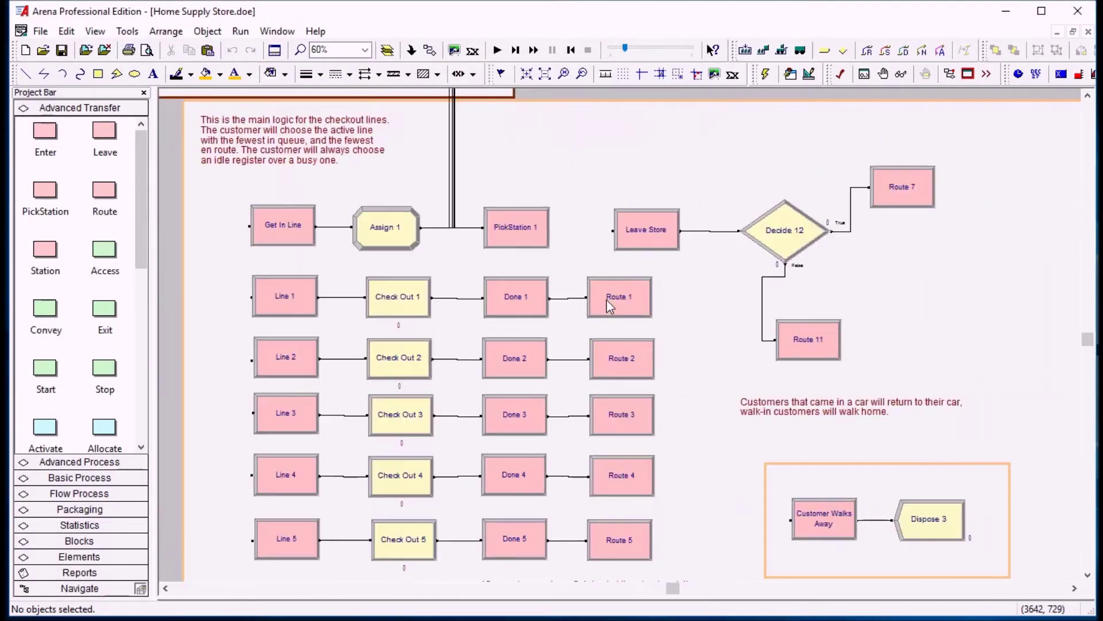
scroll(608, 304, left, 4)
scroll(611, 306, right, 3)
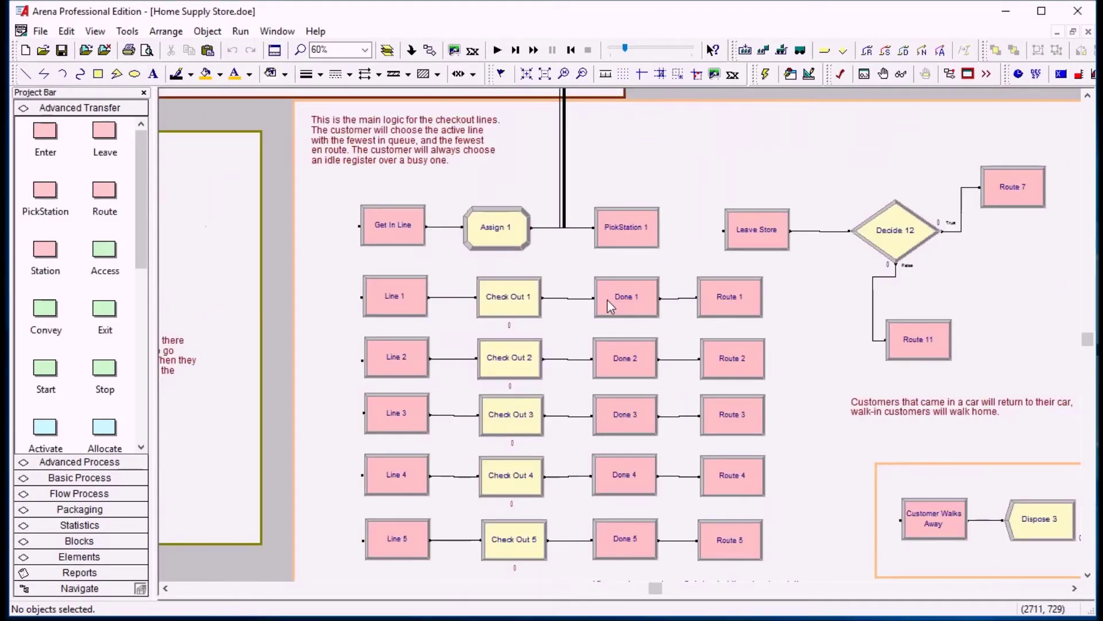
Step: Zoom out from 60% to 14% to show all six logic sections above the animation banner
scroll(610, 306, down, 2)
scroll(611, 306, up, 3)
scroll(608, 299, down, 2)
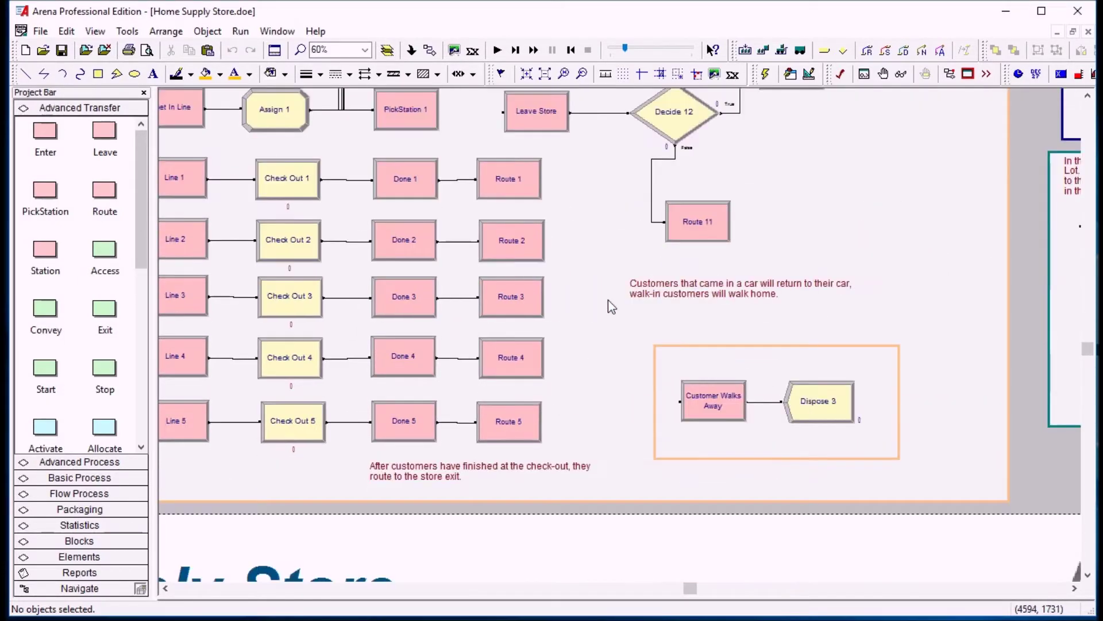
scroll(608, 299, down, 3)
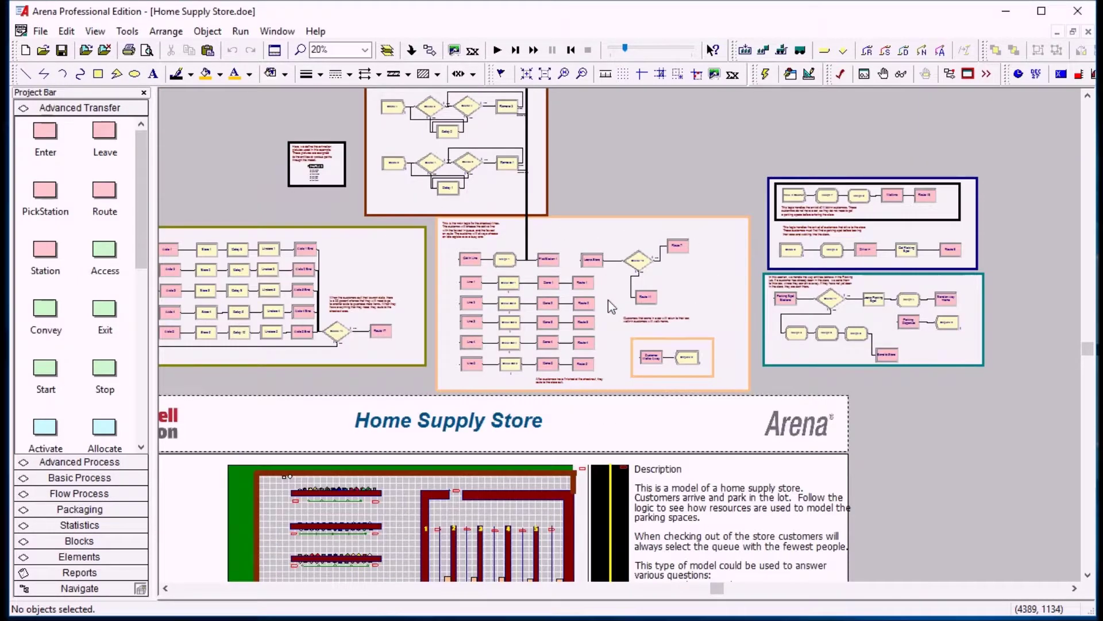
scroll(608, 299, down, 2)
scroll(608, 299, up, 1)
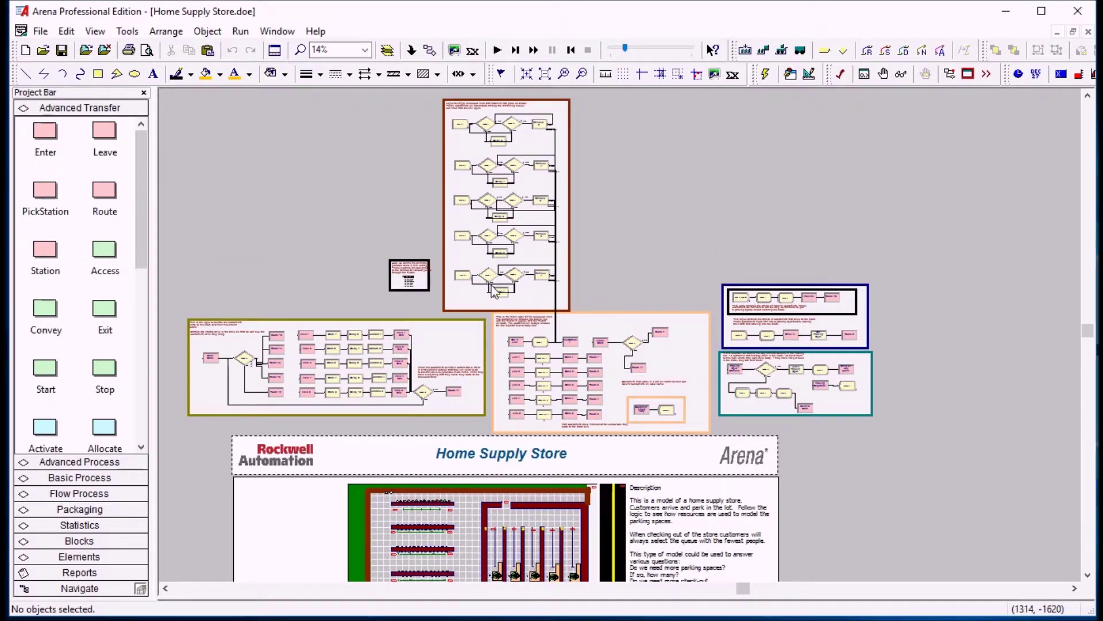
Step: Recentre the main view on the Home Supply Store animation using the Navigate panel thumbnail
click(102, 589)
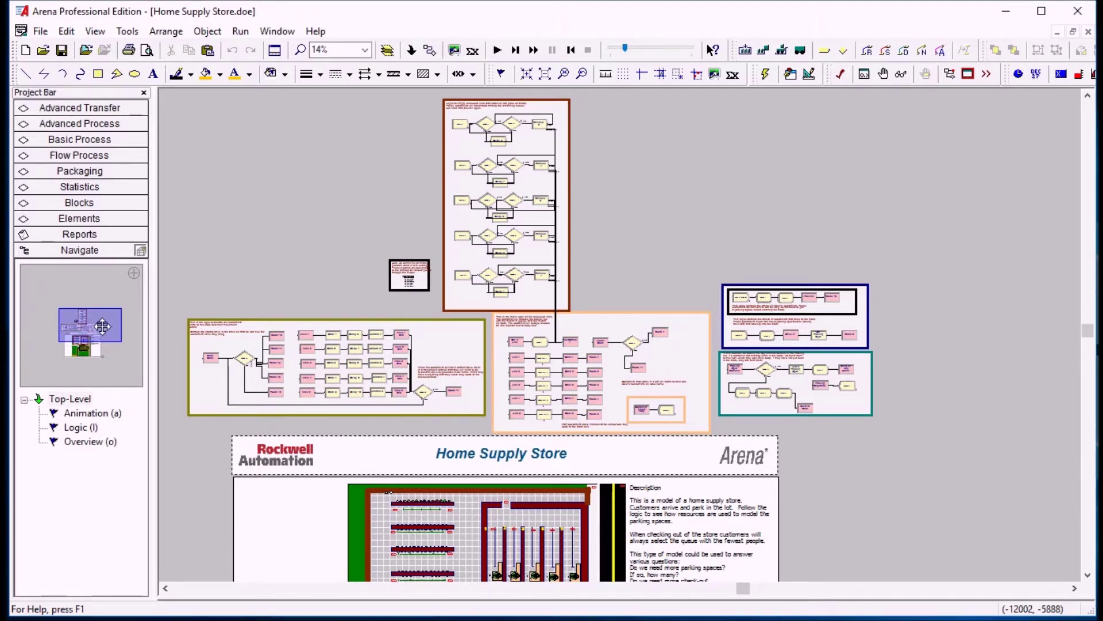
drag(102, 327, 113, 294)
click(86, 335)
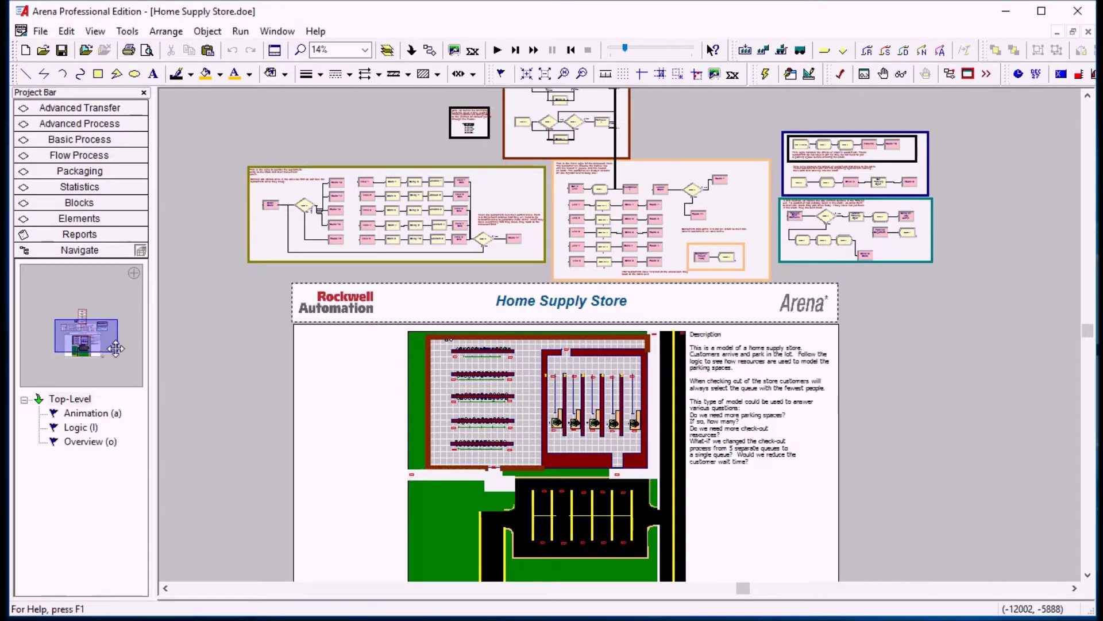
Step: Zoom the store animation view between 23% and 16%
scroll(102, 343, up, 2)
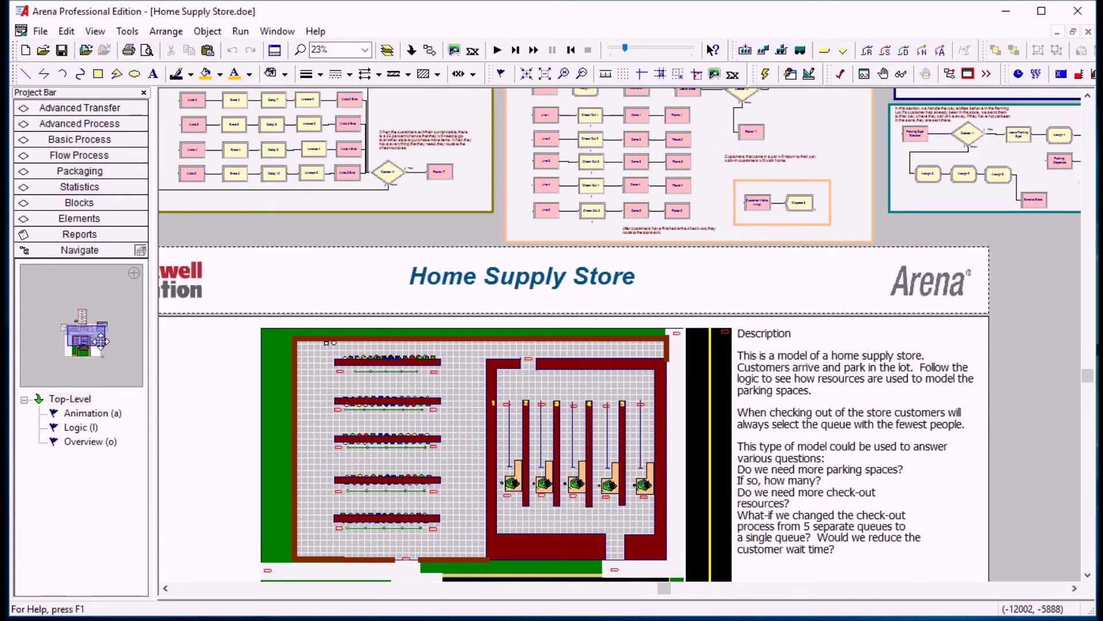
scroll(101, 341, down, 2)
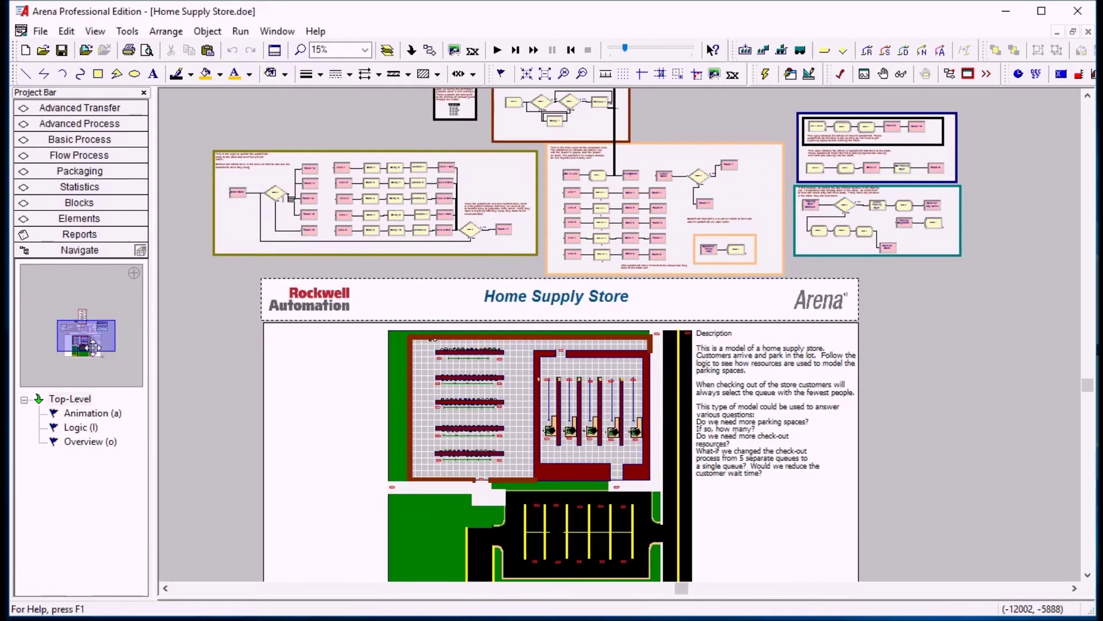
scroll(57, 349, up, 1)
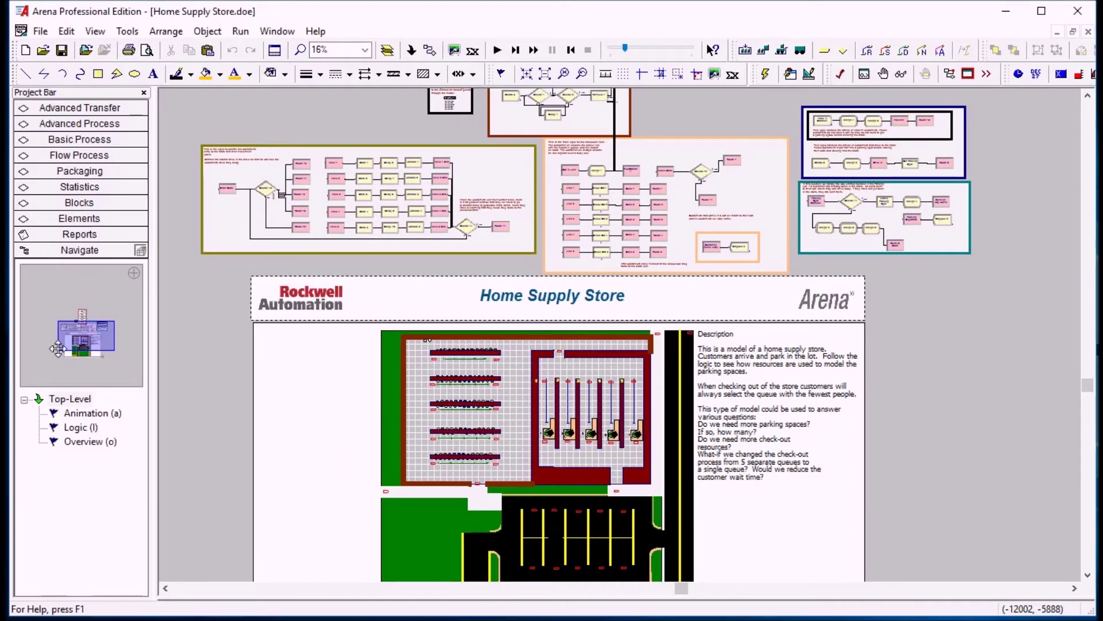